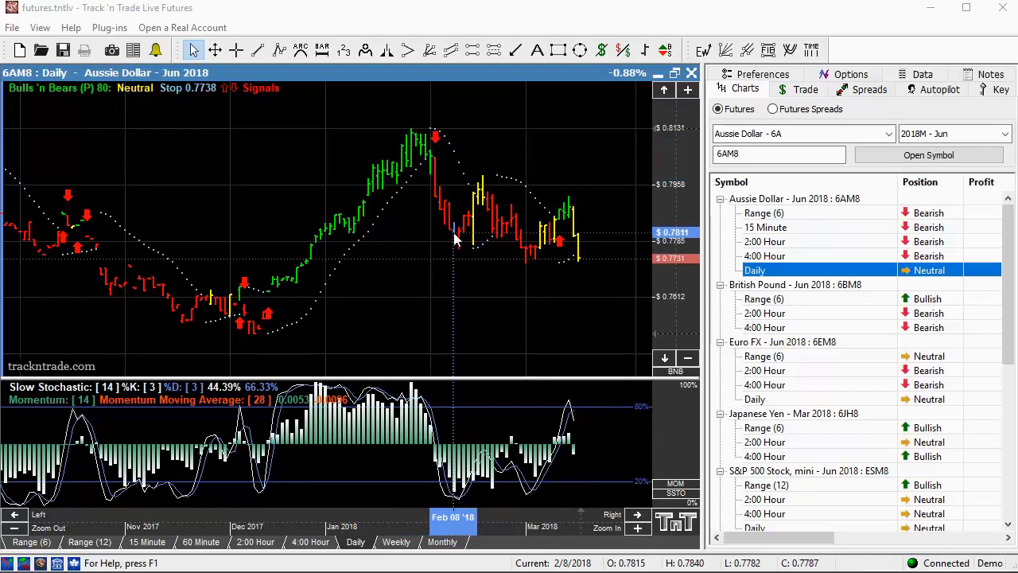
- Draw a Fibonacci retracement on the Daily chart between the December low at 0.7506 and the high at 0.8123, stretched to the latest bar
{"action": "left_click", "coordinate": [769, 49]}
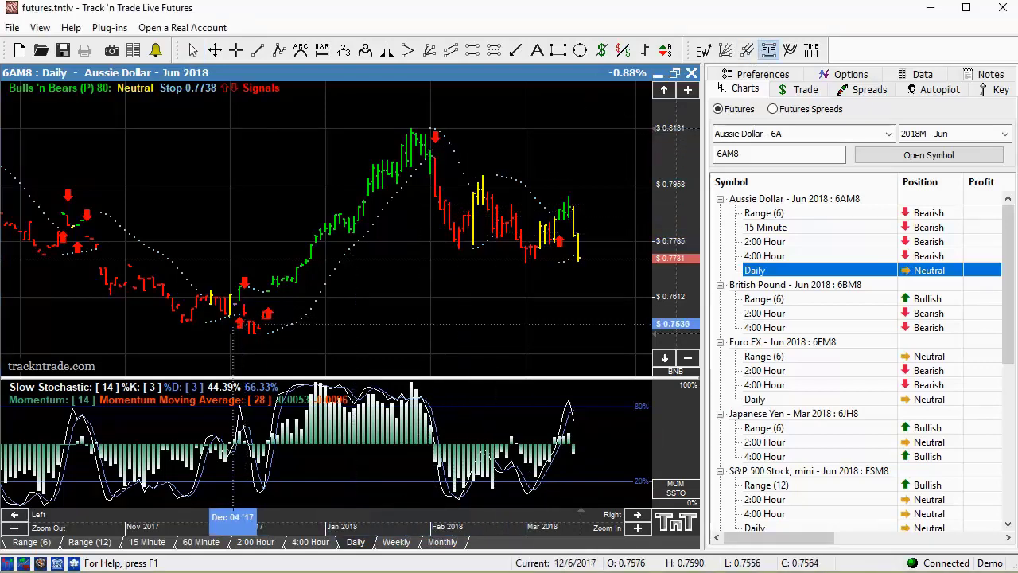
{"action": "left_click_drag", "start_coordinate": [230, 320], "coordinate": [443, 129]}
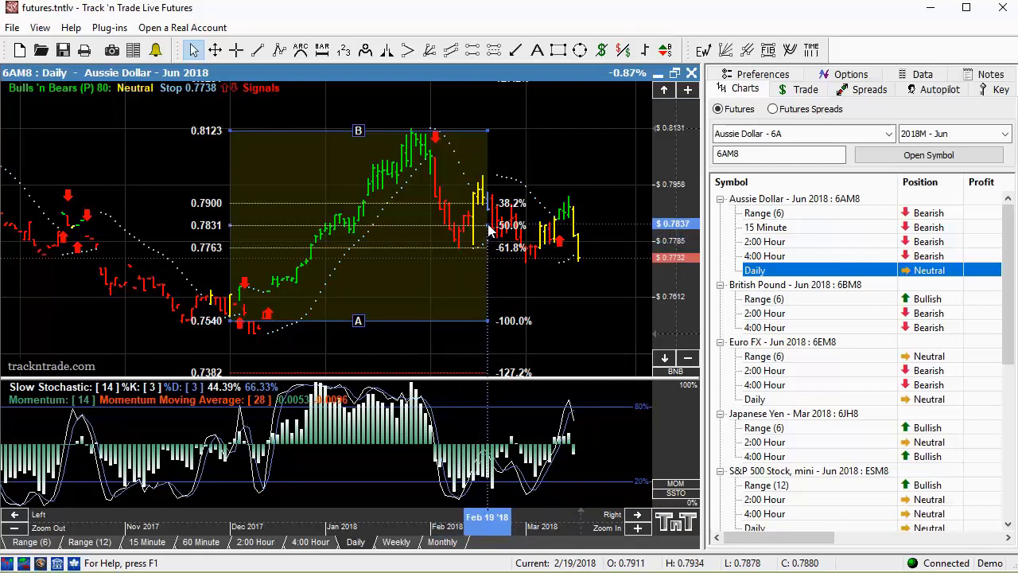
{"action": "left_click_drag", "start_coordinate": [489, 230], "coordinate": [579, 230]}
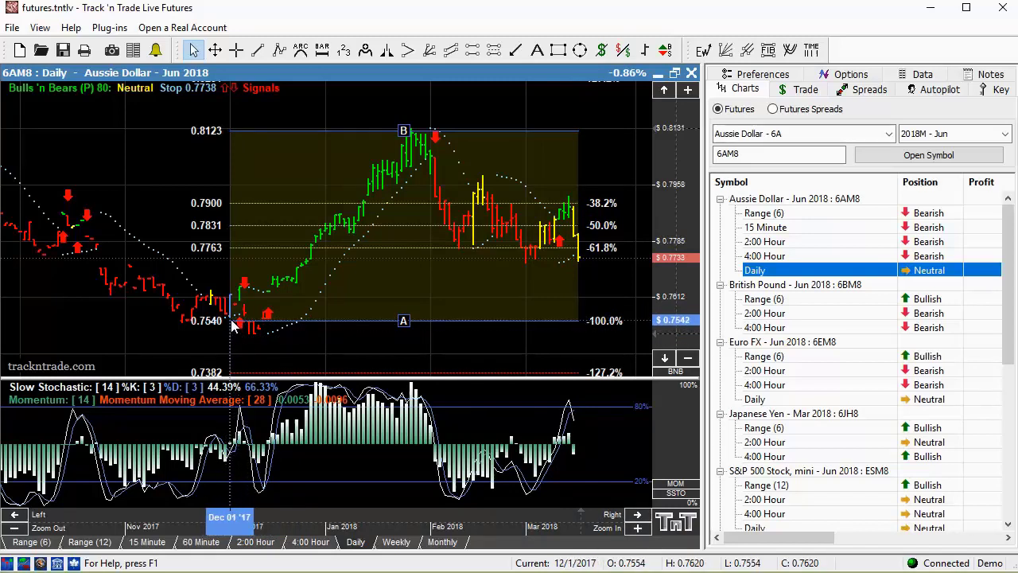
{"action": "left_click_drag", "start_coordinate": [235, 330], "coordinate": [245, 333]}
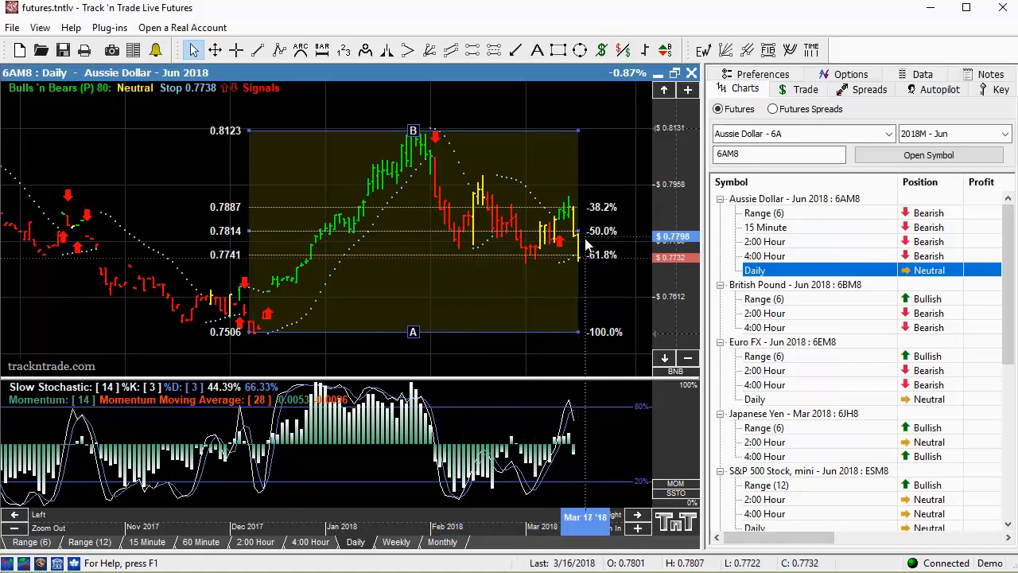
{"action": "left_click_drag", "start_coordinate": [469, 525], "coordinate": [357, 514]}
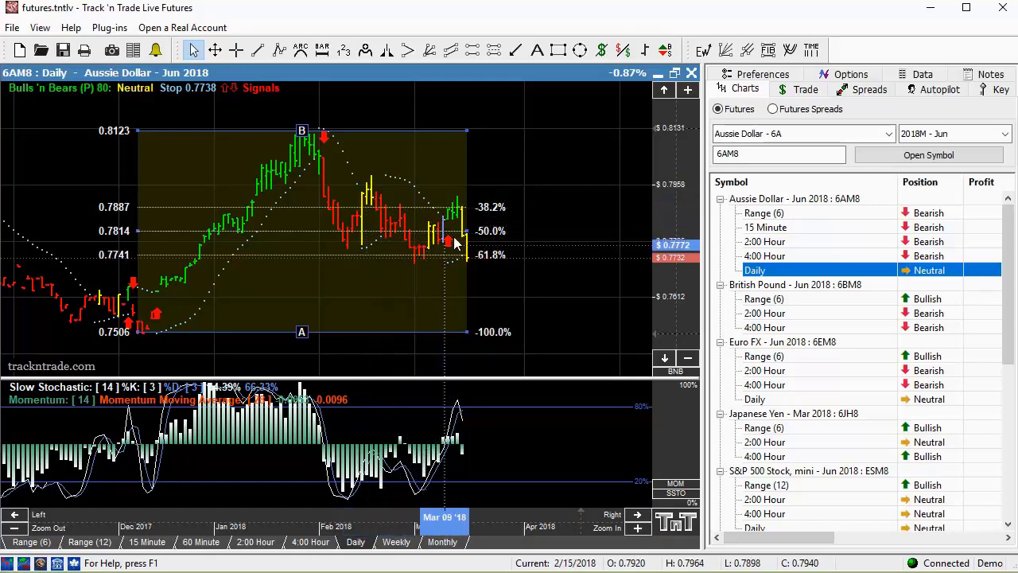
- On the Aussie Dollar 4:00 Hour chart, measure the dollar profit of the early-February short trade from 0.8097 to 0.7815
{"action": "left_click", "coordinate": [760, 256]}
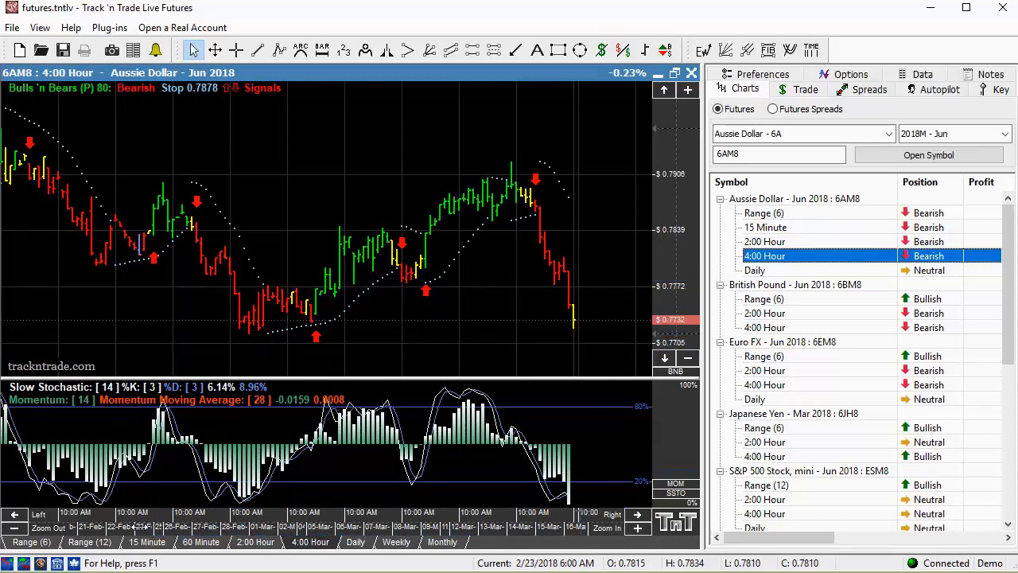
{"action": "left_click_drag", "start_coordinate": [188, 513], "coordinate": [642, 486]}
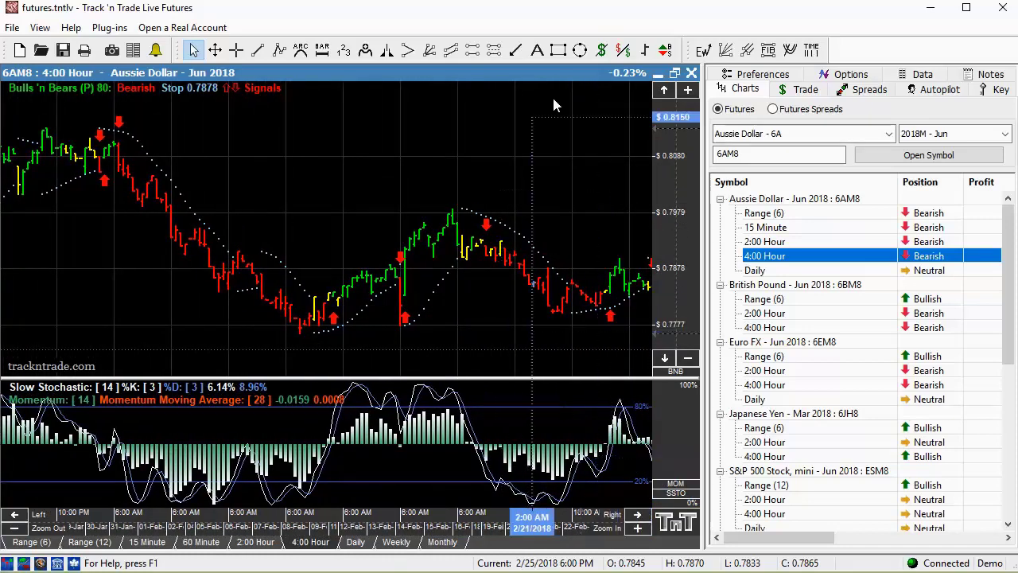
{"action": "left_click", "coordinate": [602, 50]}
{"action": "left_click_drag", "start_coordinate": [122, 147], "coordinate": [320, 303]}
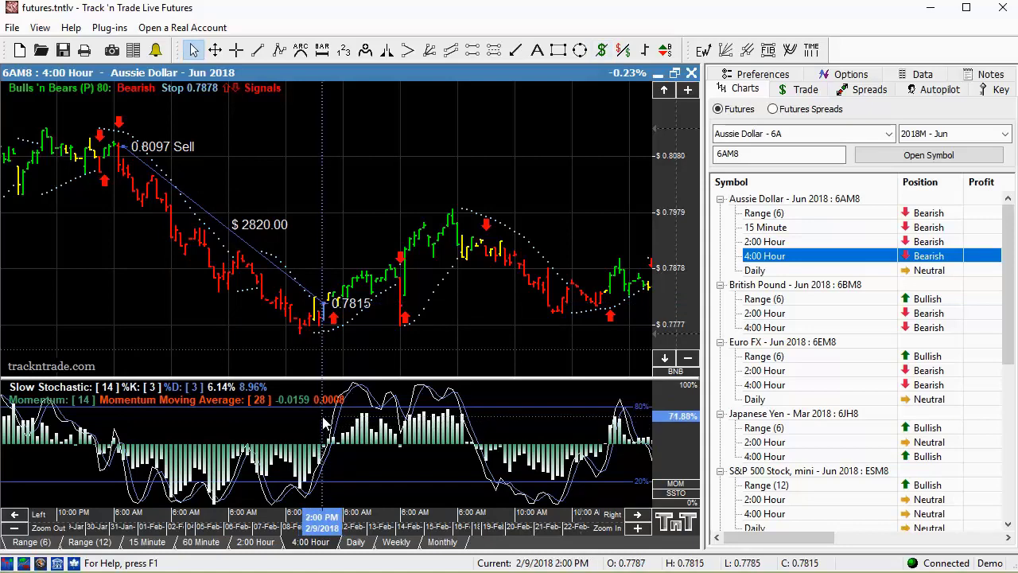
- Try to measure another trade's dollar profit from the early-March low on the 4:00 Hour chart
{"action": "left_click_drag", "start_coordinate": [405, 521], "coordinate": [128, 521]}
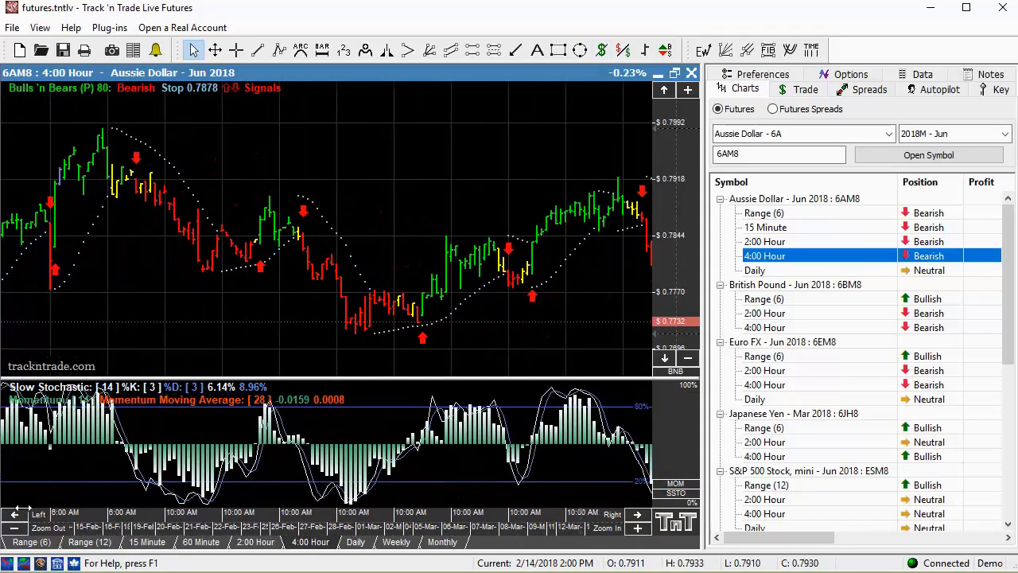
{"action": "left_click", "coordinate": [602, 50]}
{"action": "mouse_move", "coordinate": [373, 316]}
{"action": "left_mouse_down"}
{"action": "mouse_move", "coordinate": [452, 358]}
{"action": "mouse_move", "coordinate": [462, 402]}
{"action": "left_mouse_up"}
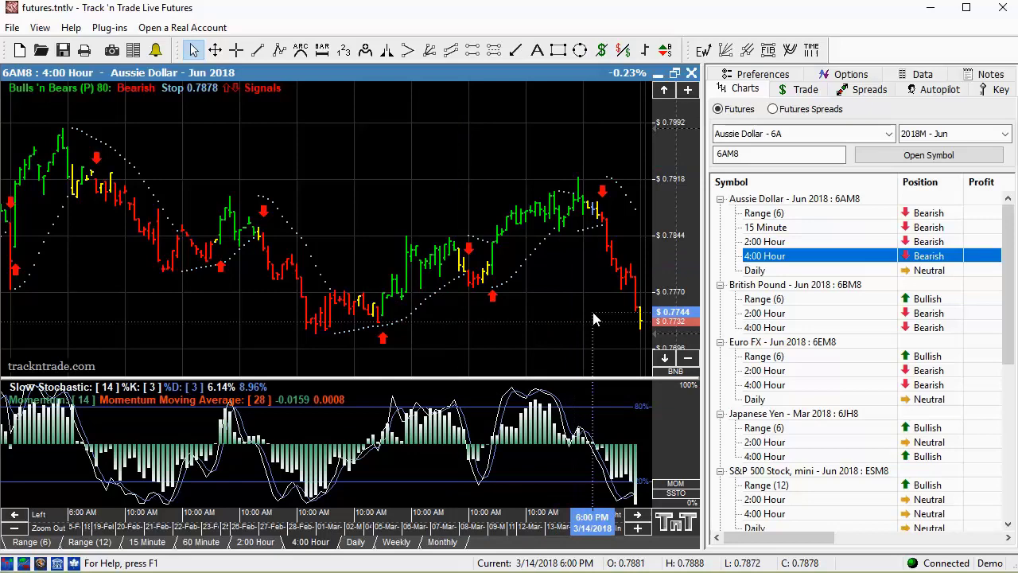
- On the Aussie Dollar 2:00 Hour chart, measure the short trade's dollar profit from the last sell signal to the latest bar
{"action": "left_click", "coordinate": [752, 242]}
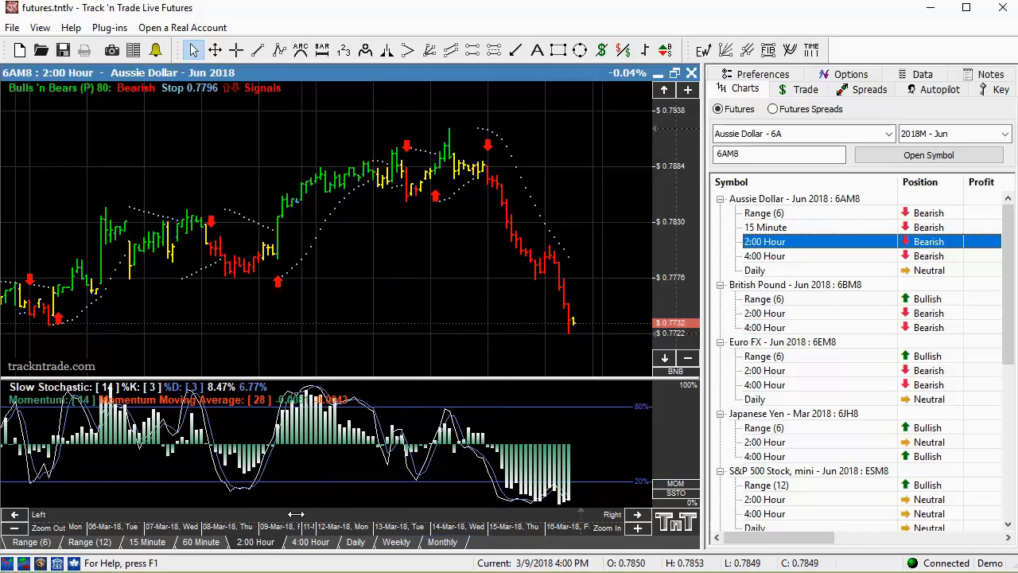
{"action": "left_click_drag", "start_coordinate": [296, 514], "coordinate": [209, 503]}
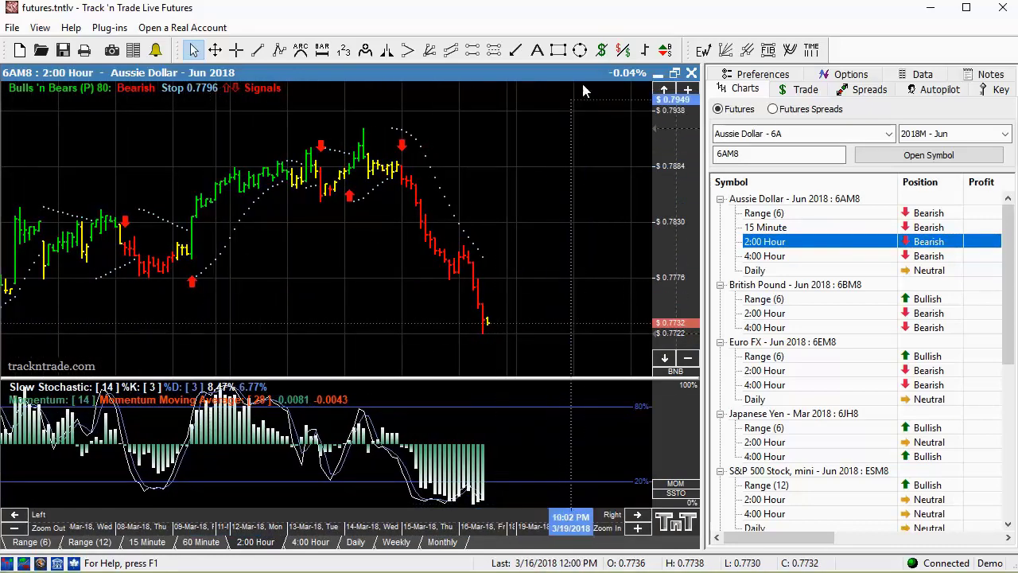
{"action": "left_click", "coordinate": [602, 49]}
{"action": "mouse_move", "coordinate": [397, 178]}
{"action": "left_mouse_down"}
{"action": "mouse_move", "coordinate": [488, 325]}
{"action": "mouse_move", "coordinate": [501, 318]}
{"action": "left_mouse_up"}
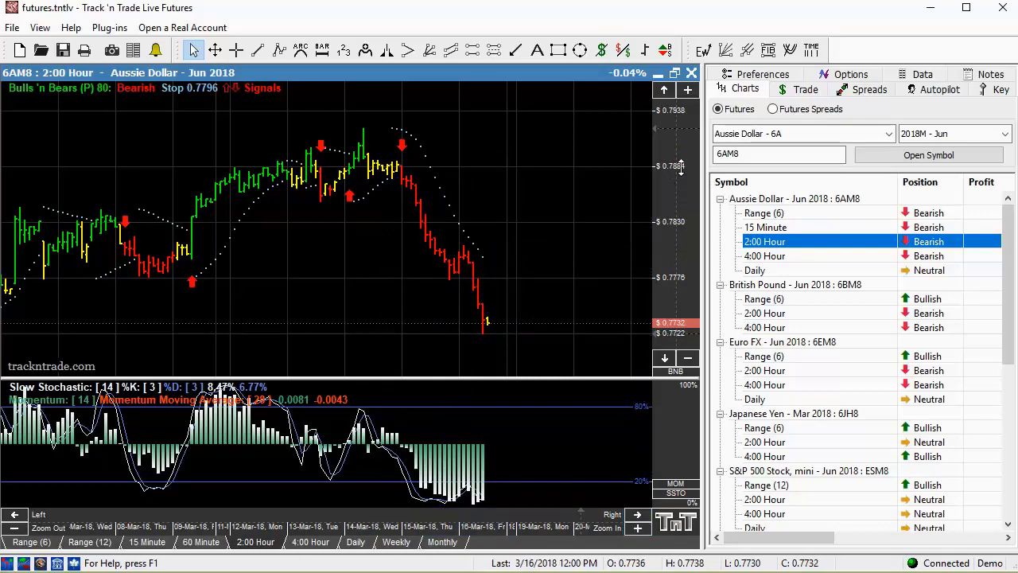
- On the Aussie Dollar 15 Minute chart, measure the long trade's dollar profit from the 13 March buy signal up to the 14 March rally
{"action": "left_click", "coordinate": [769, 231]}
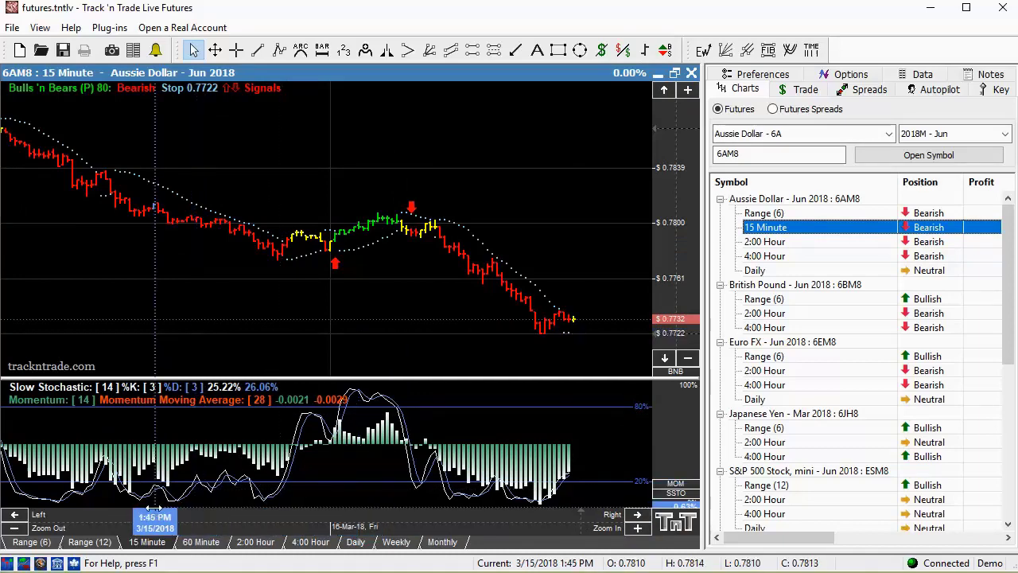
{"action": "left_click_drag", "start_coordinate": [157, 515], "coordinate": [604, 515]}
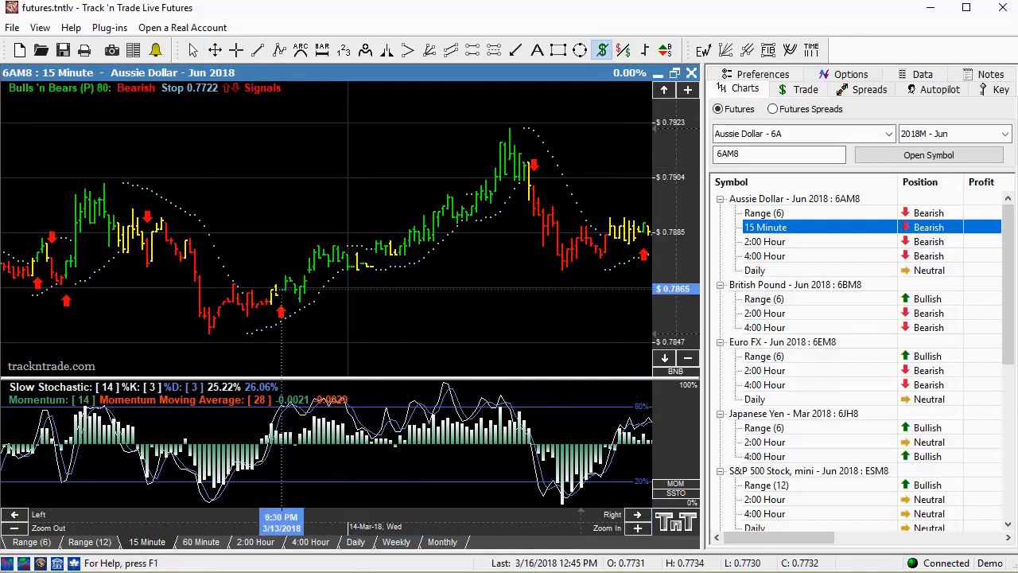
{"action": "mouse_move", "coordinate": [280, 290]}
{"action": "left_mouse_down"}
{"action": "mouse_move", "coordinate": [510, 192]}
{"action": "mouse_move", "coordinate": [513, 201]}
{"action": "left_mouse_up"}
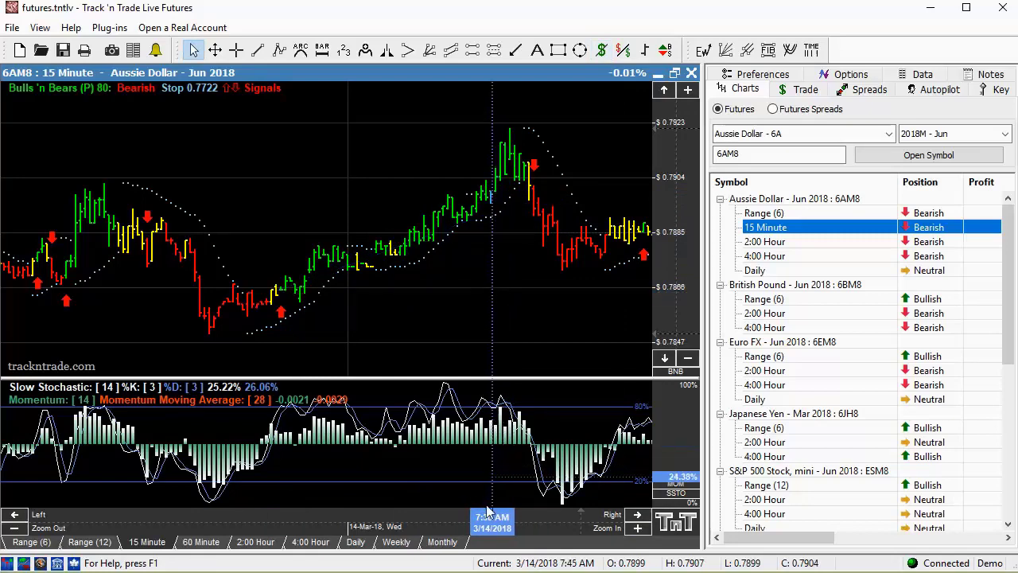
- Mark the sideways range after the 14 March peak with a horizontal support and resistance channel from about 0.7897 to 0.7870
{"action": "left_click_drag", "start_coordinate": [477, 477], "coordinate": [55, 487]}
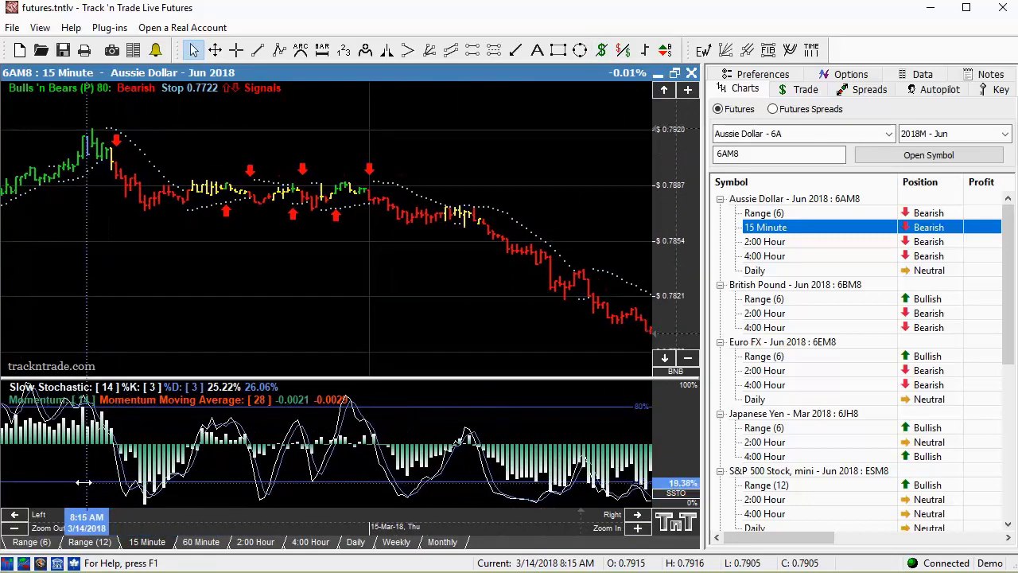
{"action": "left_click", "coordinate": [473, 56]}
{"action": "mouse_move", "coordinate": [136, 168]}
{"action": "left_mouse_down"}
{"action": "mouse_move", "coordinate": [370, 213]}
{"action": "mouse_move", "coordinate": [484, 213]}
{"action": "left_mouse_up"}
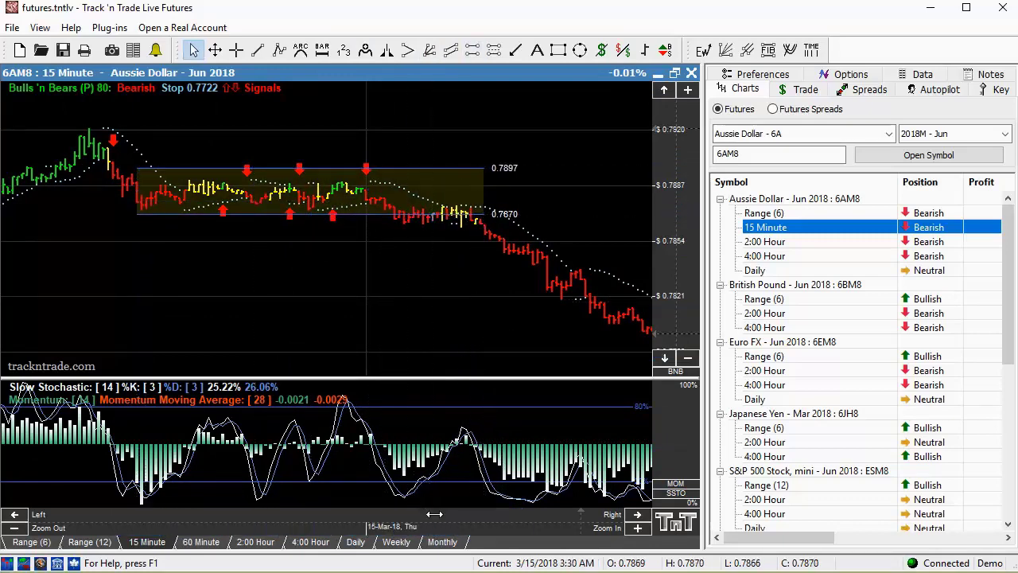
- Measure the dollar profit of two short trades on the 15 Minute chart, from 0.7869 to 0.7785 and from 0.7795 to 0.7735
{"action": "left_click_drag", "start_coordinate": [435, 514], "coordinate": [180, 517]}
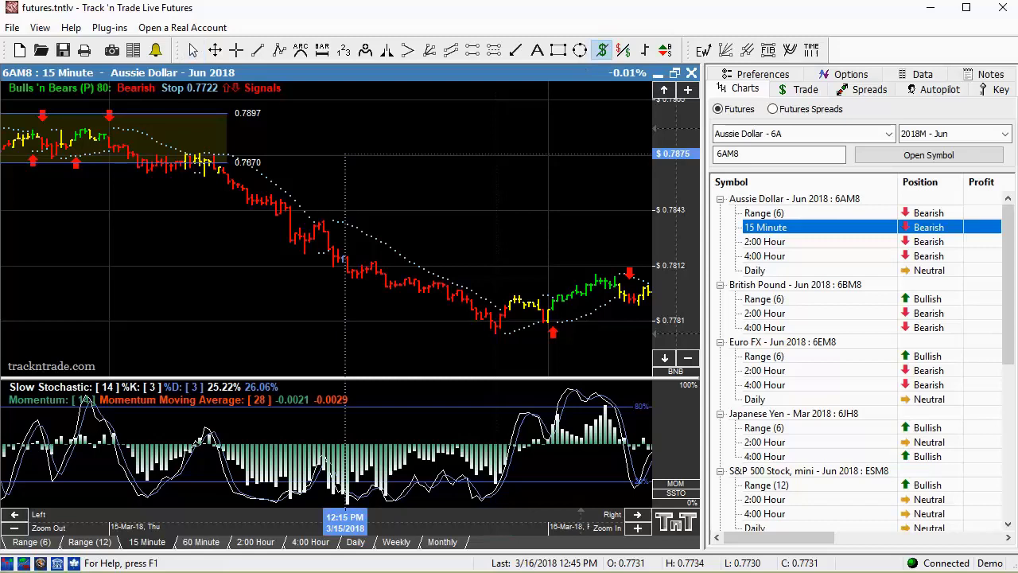
{"action": "left_click_drag", "start_coordinate": [216, 165], "coordinate": [495, 366]}
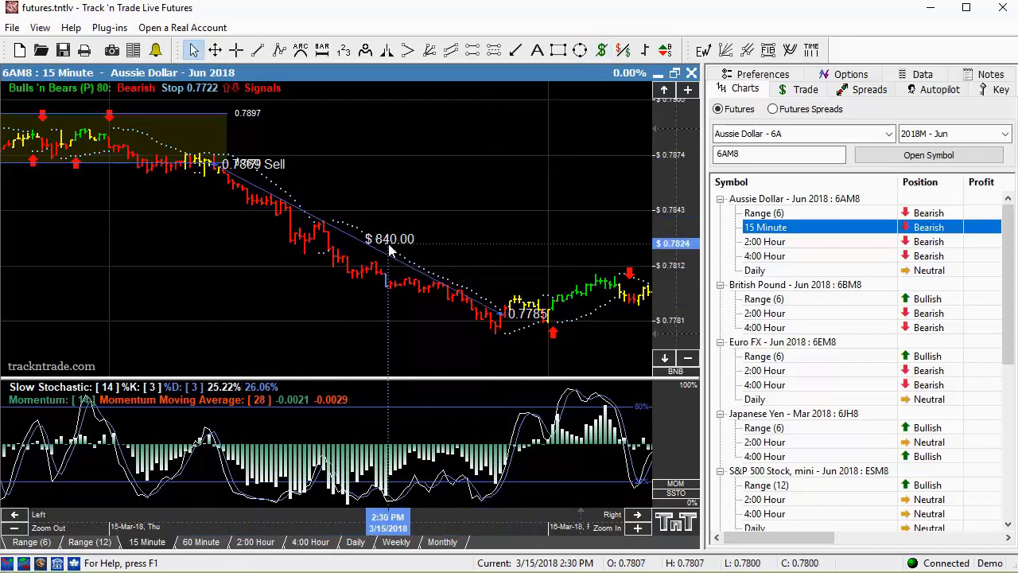
{"action": "scroll", "coordinate": [491, 515], "scroll_direction": "down", "scroll_amount": 10}
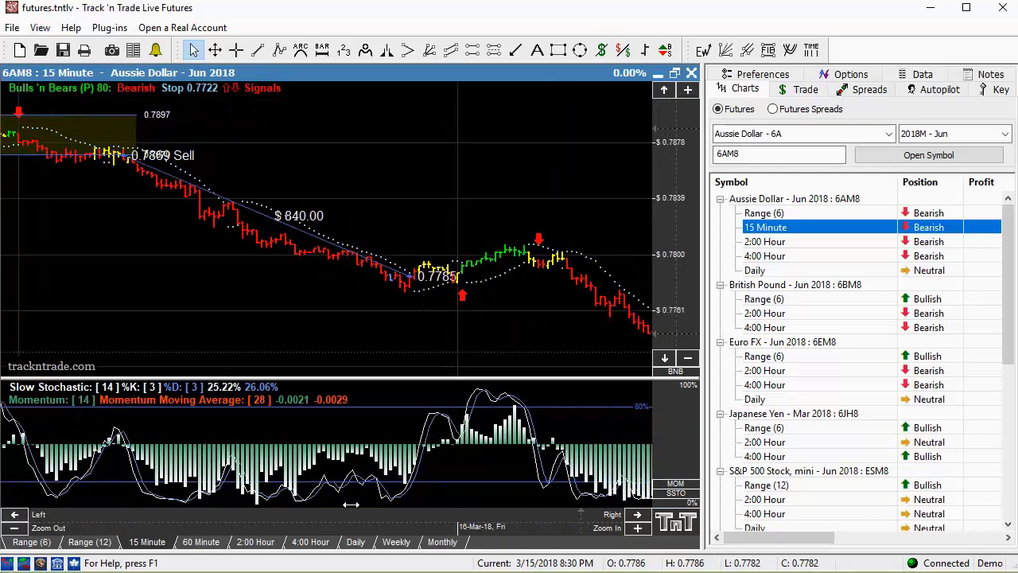
{"action": "left_click", "coordinate": [603, 52]}
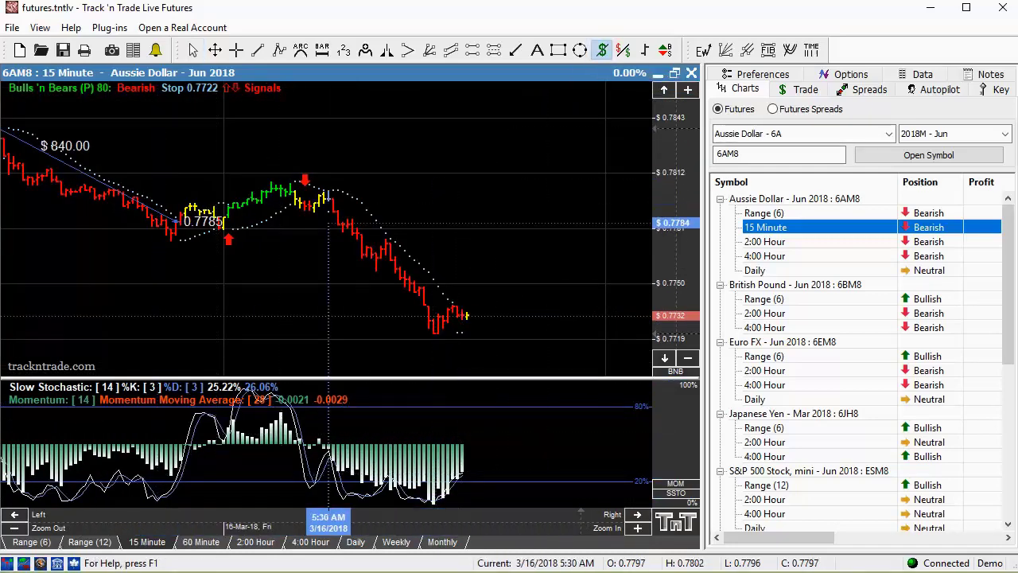
{"action": "left_click_drag", "start_coordinate": [324, 199], "coordinate": [463, 315]}
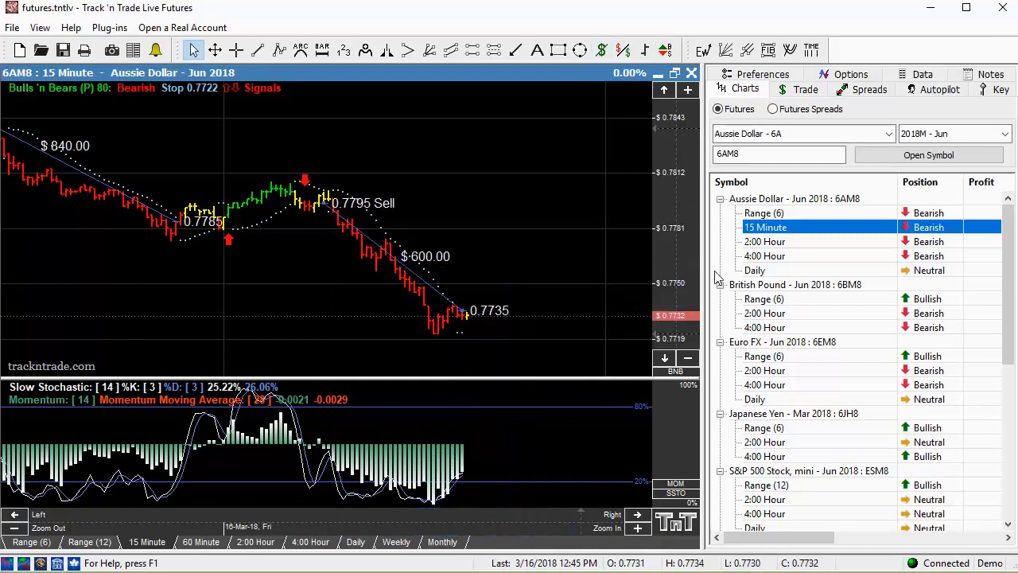
- On the Aussie Dollar Range (6) chart, measure the dollar profit of two short trades, from 0.7802 to 0.7735 and from 0.7902 to 0.7785
{"action": "left_click", "coordinate": [764, 215]}
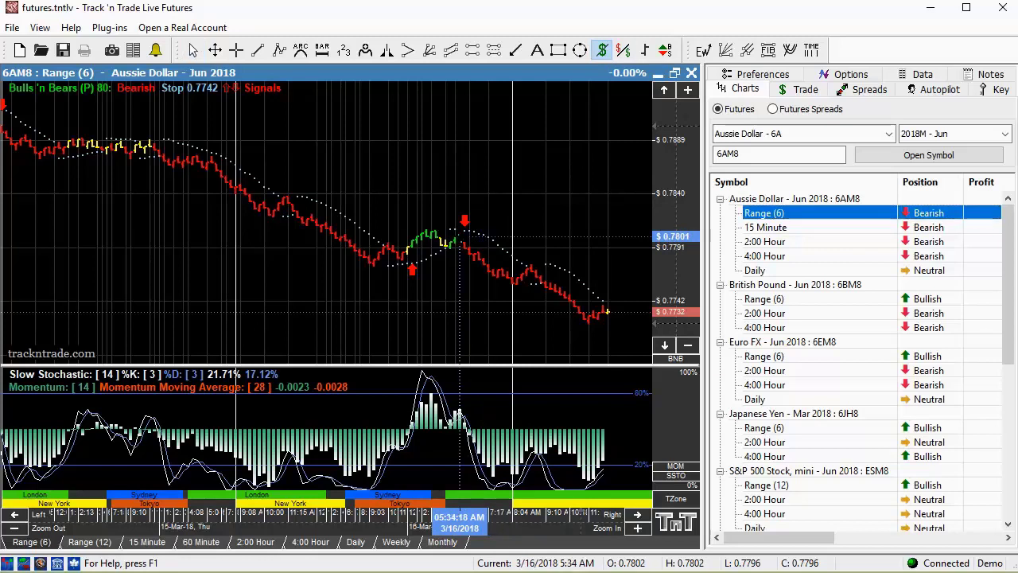
{"action": "left_click_drag", "start_coordinate": [460, 236], "coordinate": [609, 309]}
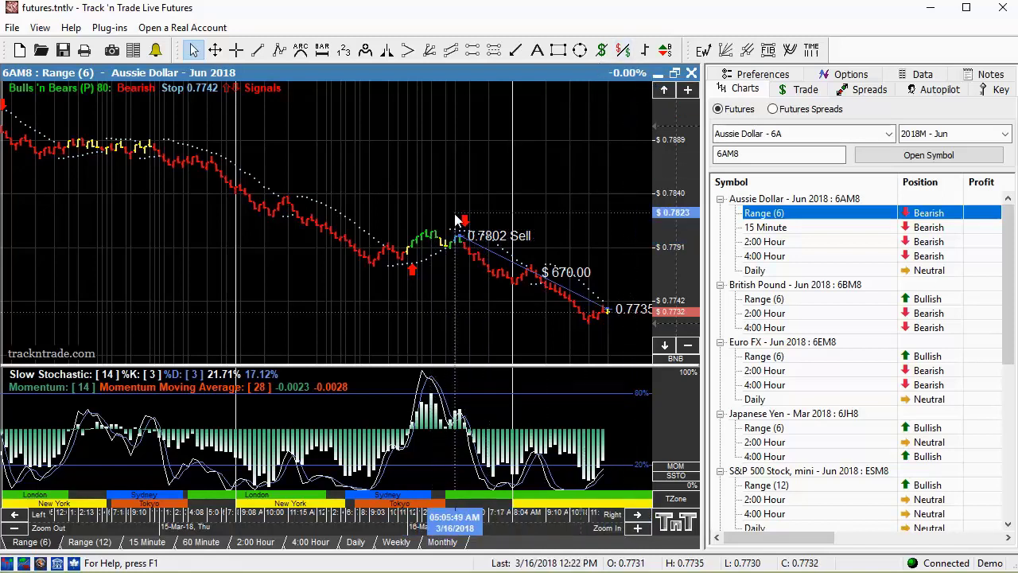
{"action": "left_click", "coordinate": [602, 50]}
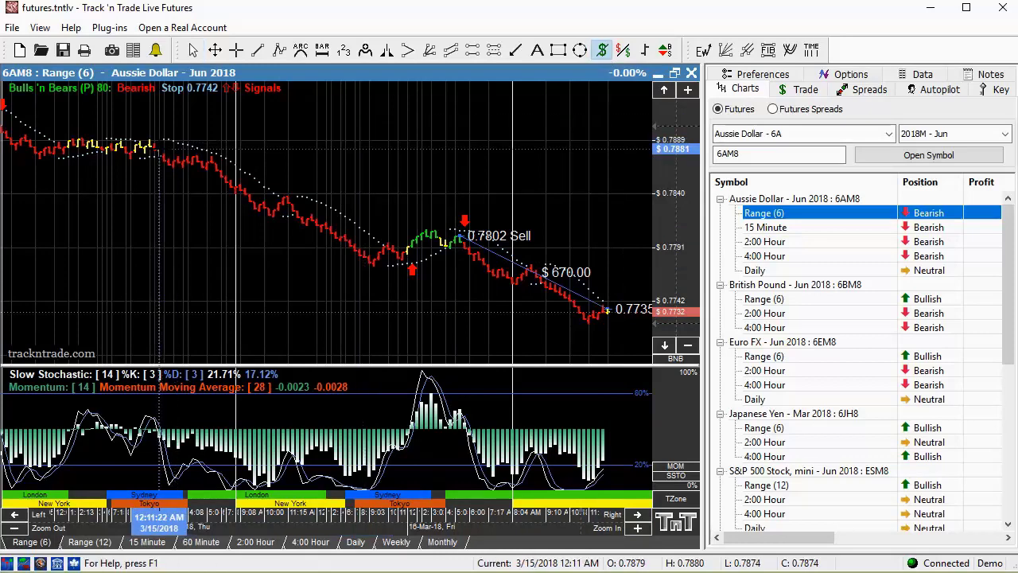
{"action": "left_click_drag", "start_coordinate": [159, 149], "coordinate": [407, 256]}
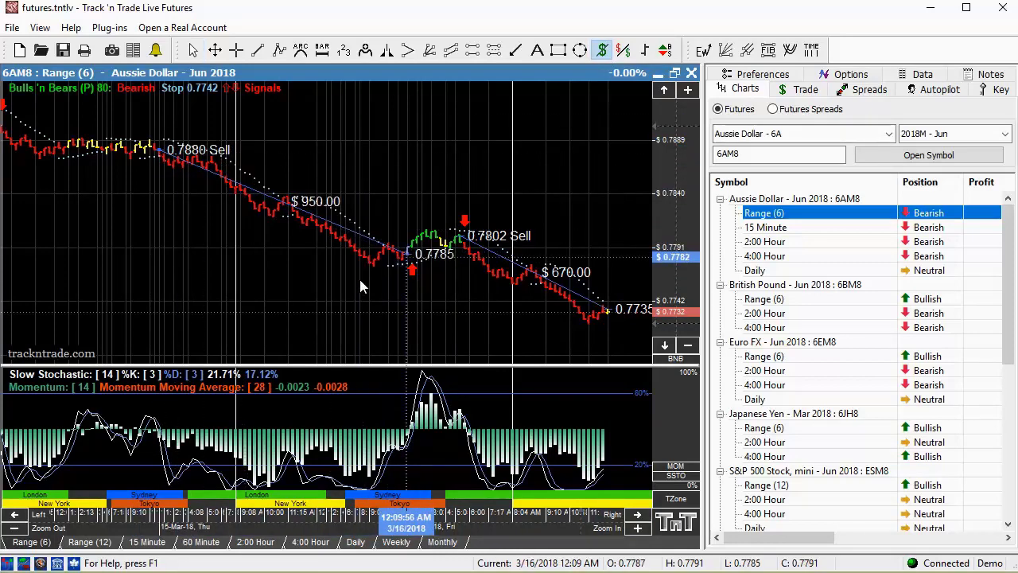
{"action": "scroll", "coordinate": [291, 253], "scroll_direction": "up", "scroll_amount": 5}
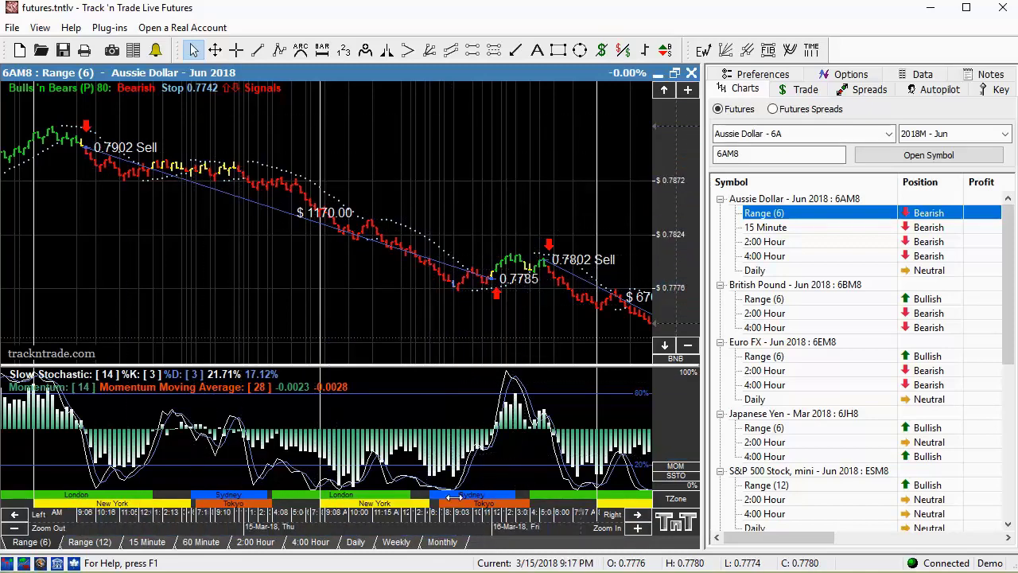
{"action": "left_click_drag", "start_coordinate": [480, 354], "coordinate": [346, 444]}
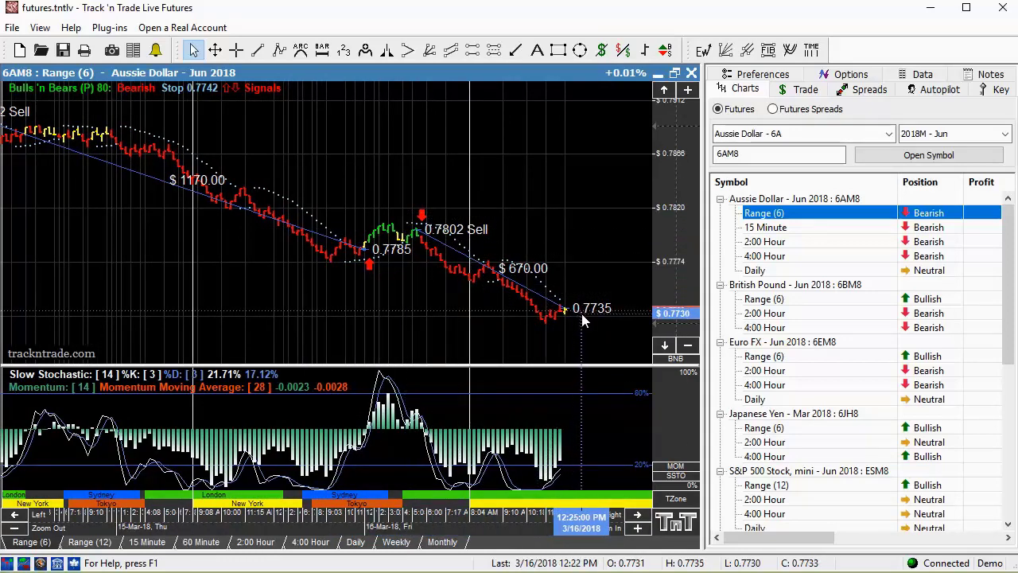
- Review the Aussie Dollar trend across the Daily, 4:00 Hour, 2:00 Hour, 15 Minute and Range (6) charts
{"action": "left_click", "coordinate": [747, 271]}
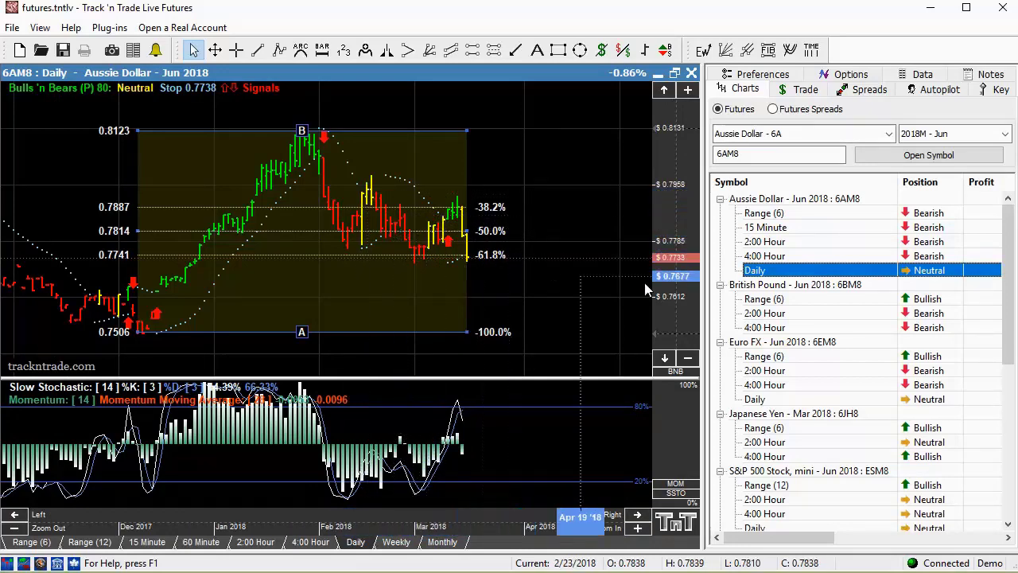
{"action": "left_click", "coordinate": [764, 257]}
{"action": "left_click", "coordinate": [762, 243]}
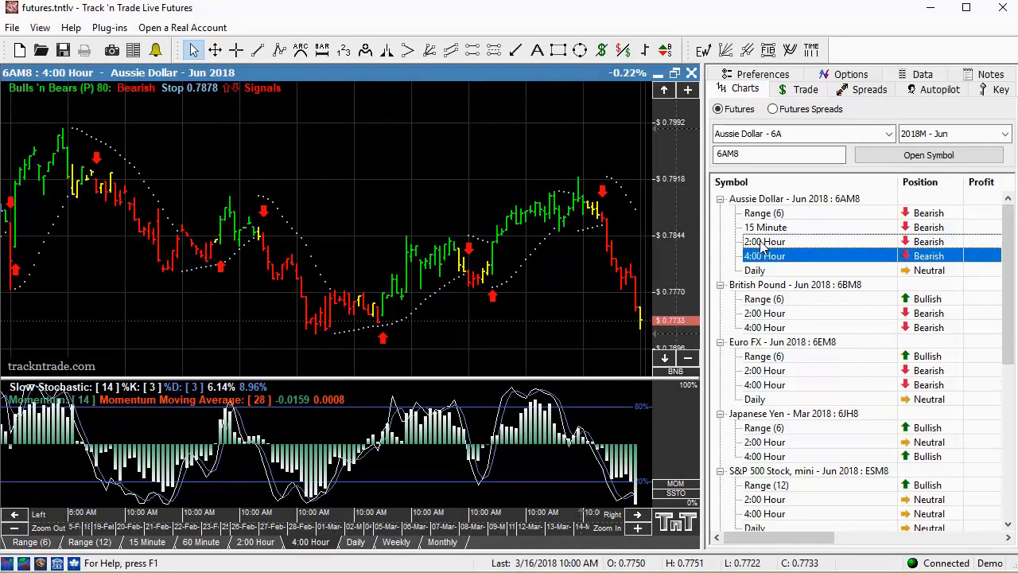
{"action": "left_click", "coordinate": [764, 227]}
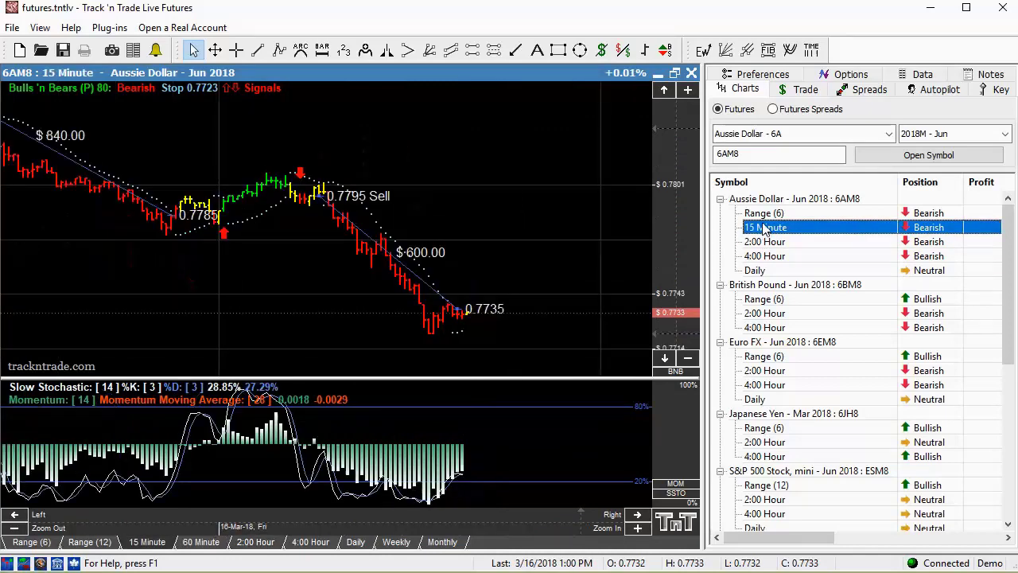
{"action": "left_click", "coordinate": [763, 213]}
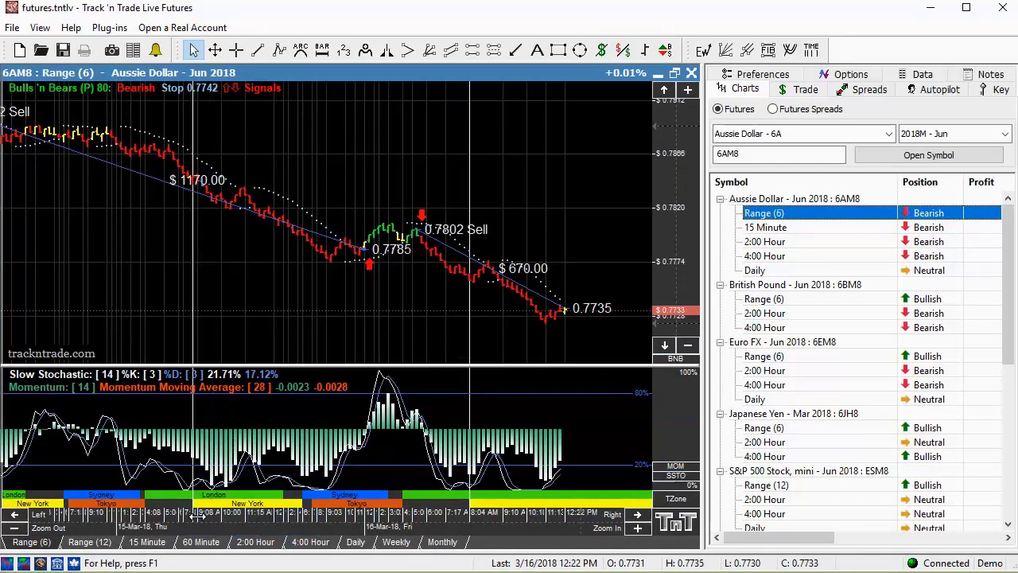
{"action": "left_click_drag", "start_coordinate": [229, 501], "coordinate": [395, 494]}
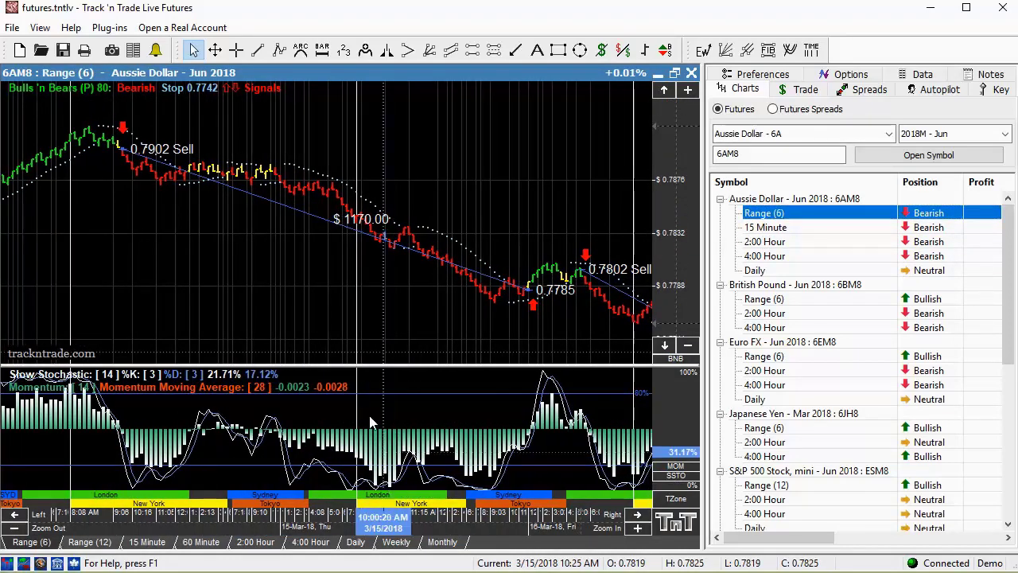